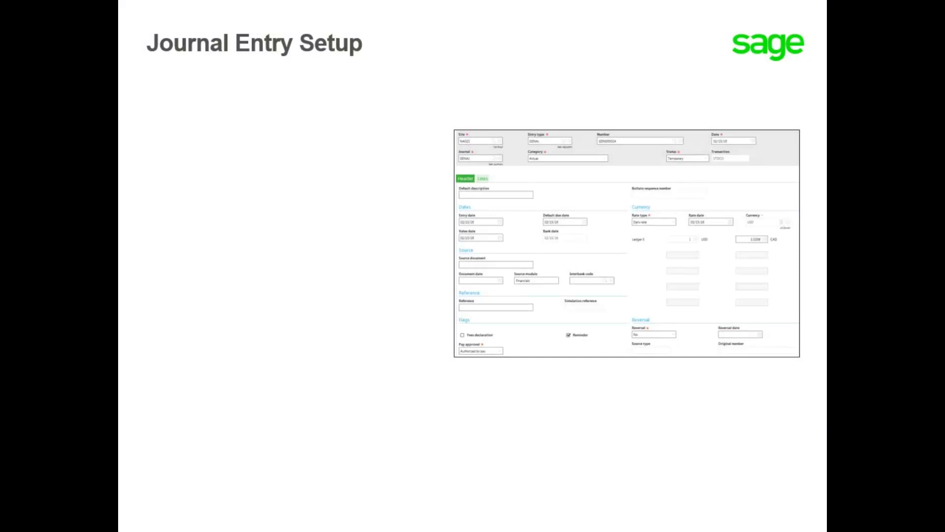
Reveal the Journal Codes tier of the Journal Entry Setup pyramid slide
key("space")
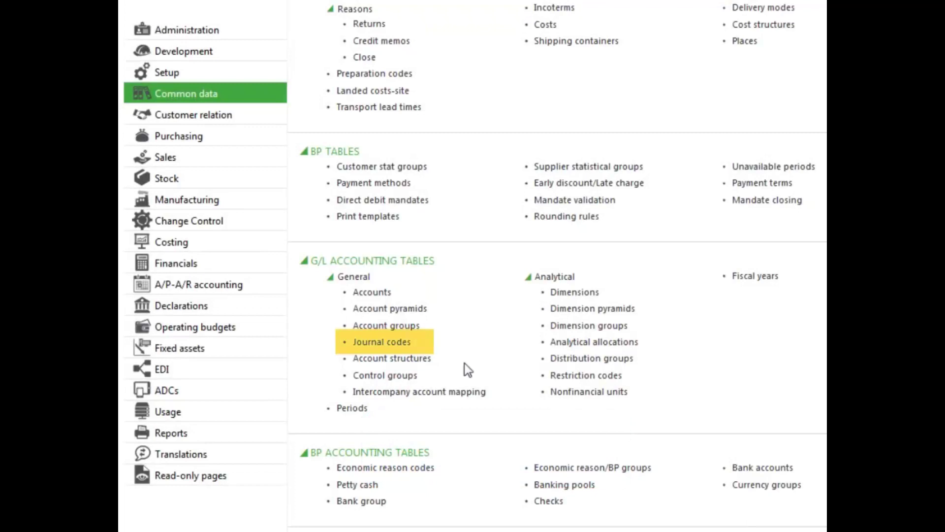
Create journal code TRAIN, described 'Training Journal code', with short description TRN
left_click(399, 344)
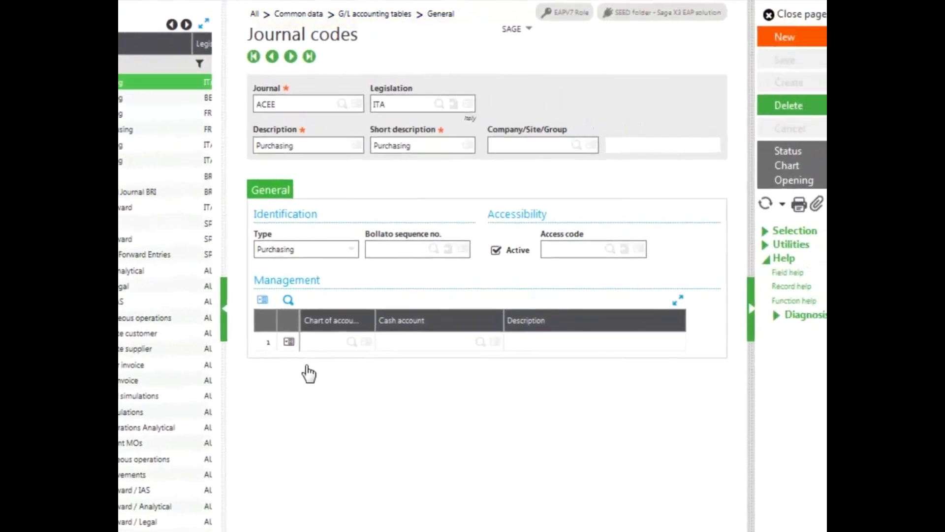
left_click(718, 38)
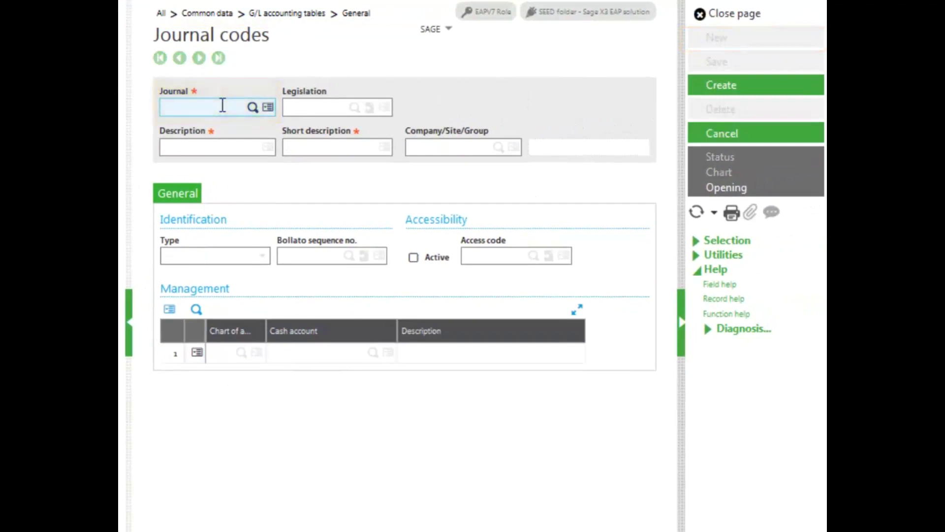
type("TRAIN")
key("Tab")
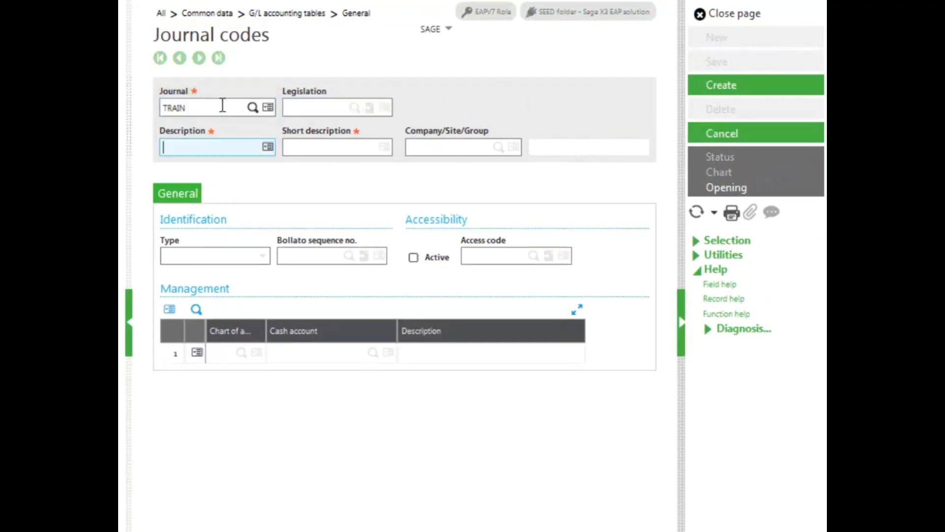
type("Trai")
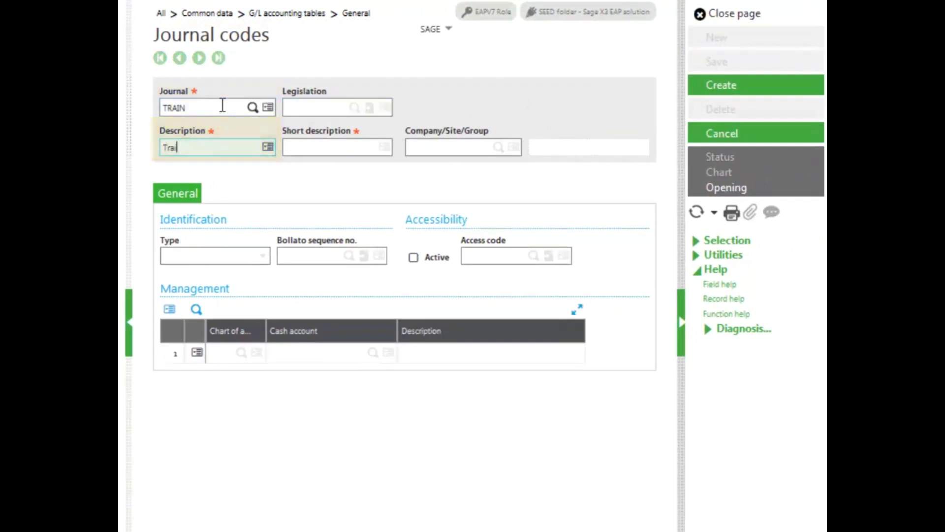
type("ning Journal code")
key("Tab")
type("TRN")
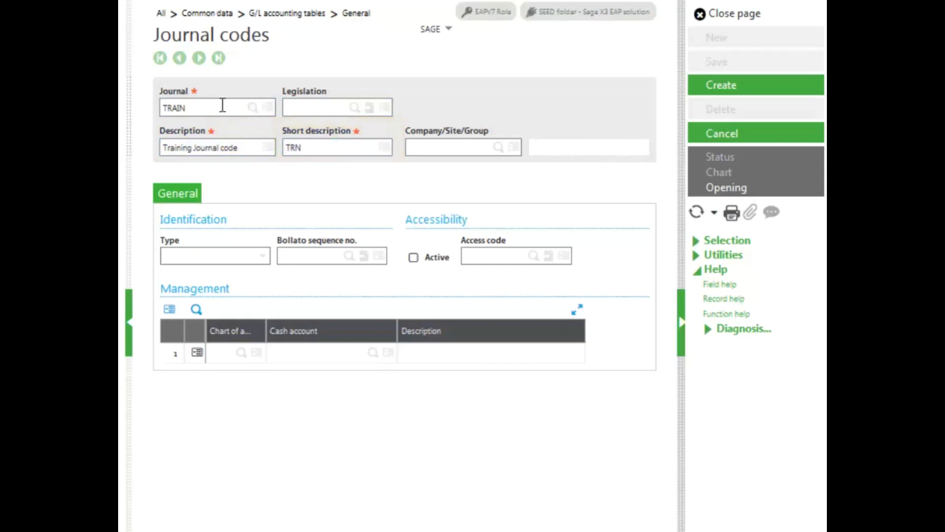
key("Tab")
key("Tab")
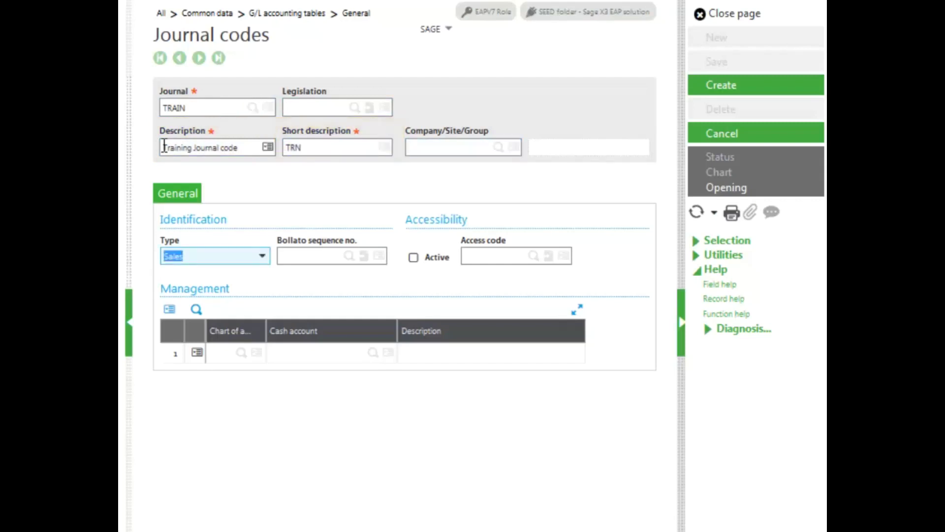
left_click(264, 258)
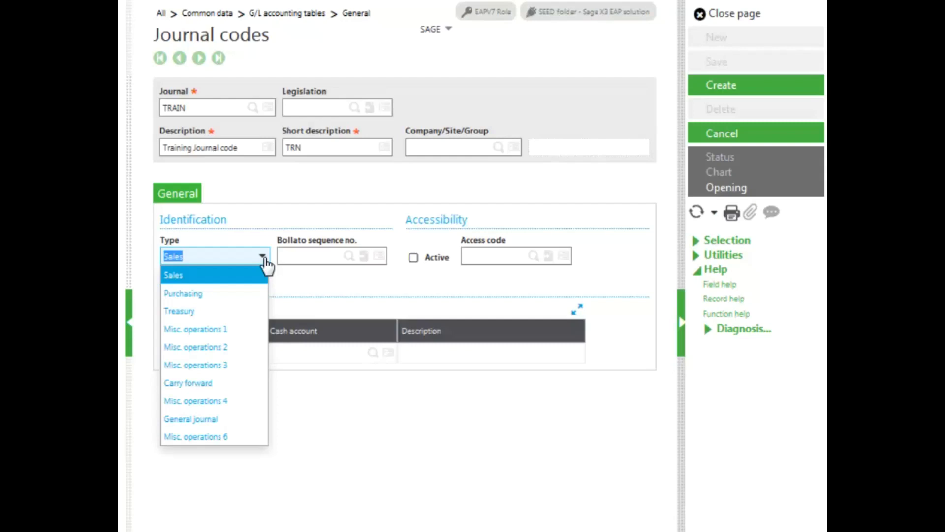
Set the TRAIN journal's type to Misc. operations 1
left_click(222, 331)
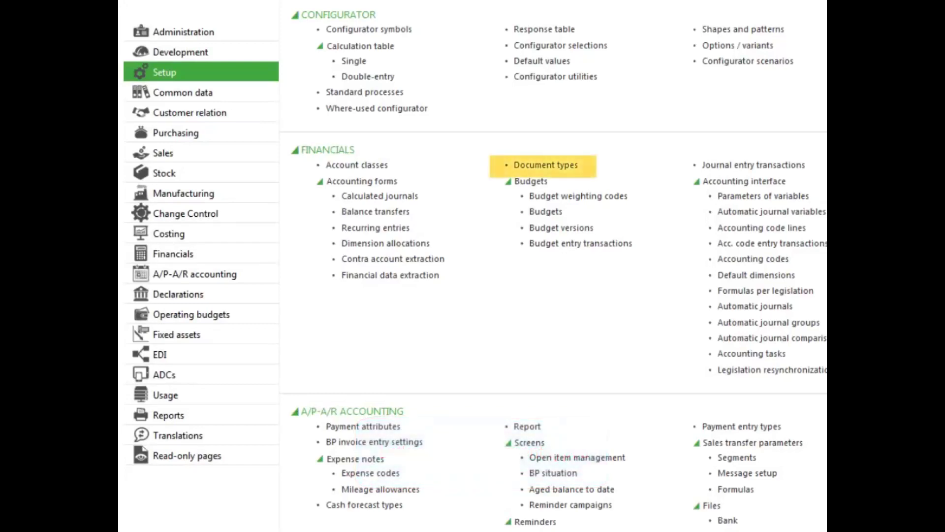
Enter new document type TRAIN, described 'Training Type', with short description TRN
left_click(531, 167)
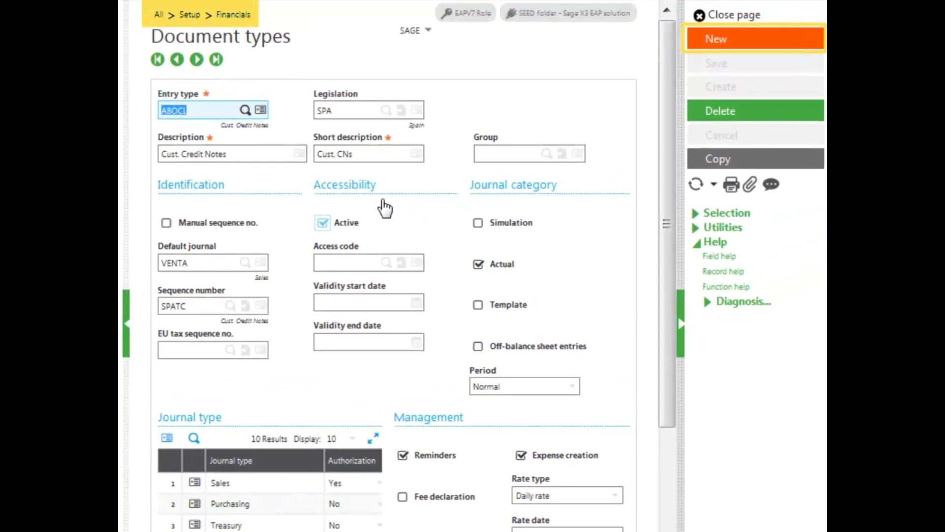
left_click(715, 41)
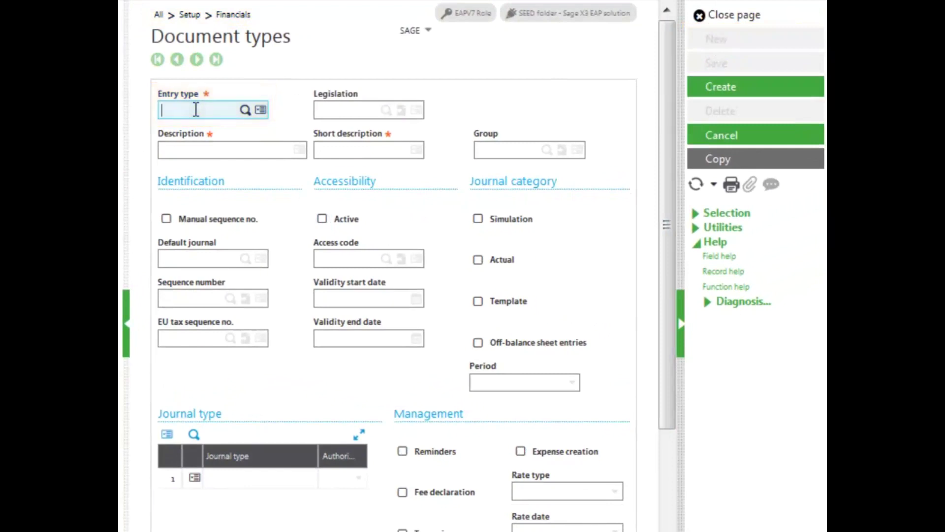
type("TRAIN")
key("Tab")
type("T")
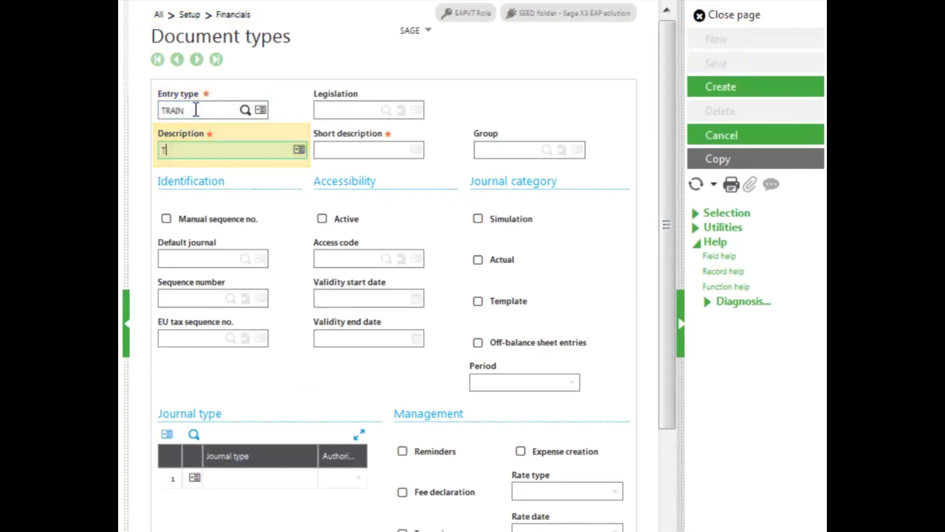
type("raining")
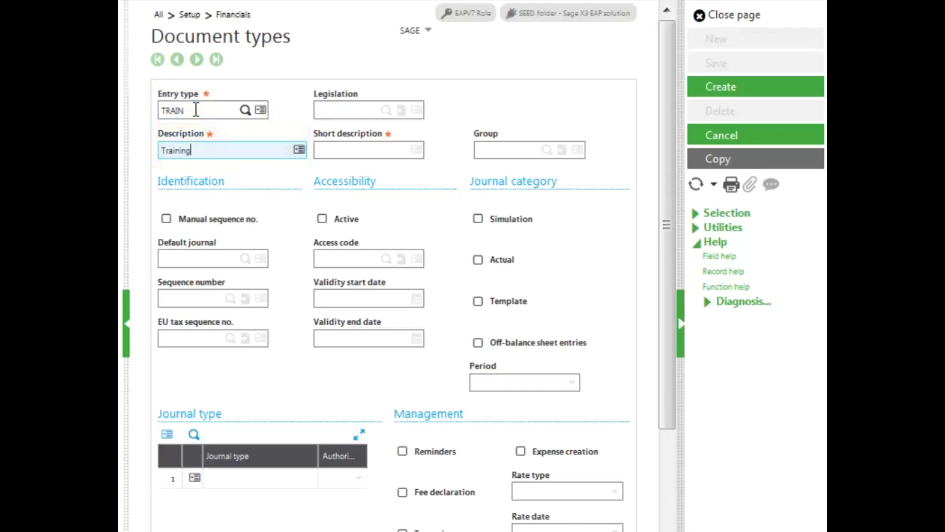
type(" Type")
key("Tab")
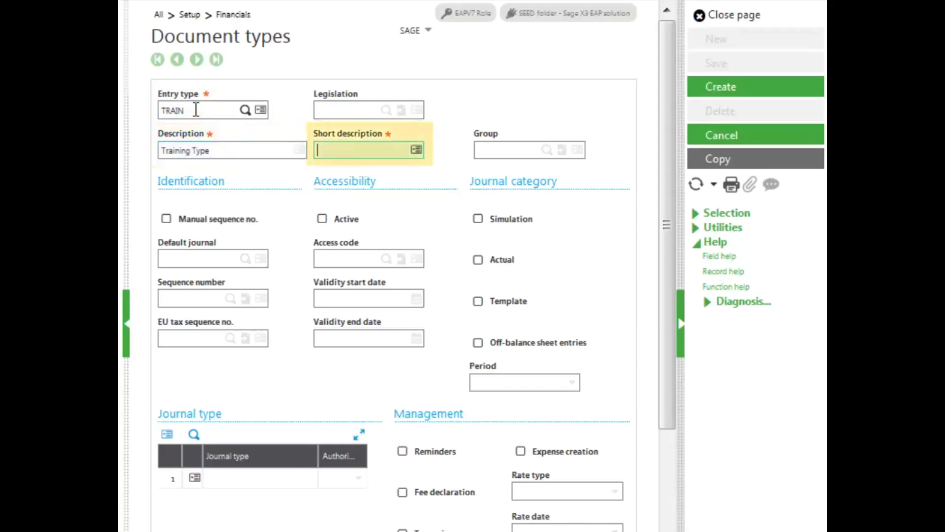
type("TRN")
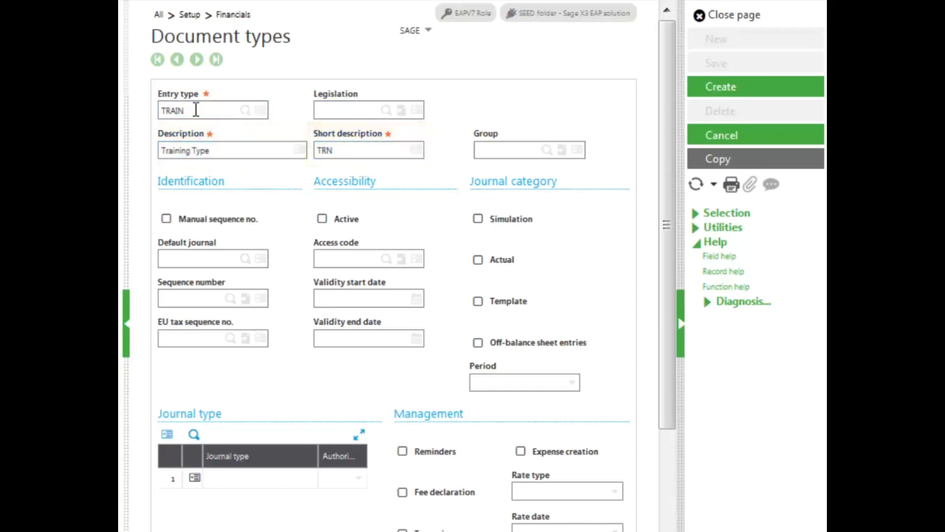
key("Tab")
key("Tab")
left_click(245, 260)
Set default journal TRAIN and sequence number TRAIN, and mark the document type Active
left_click(220, 101)
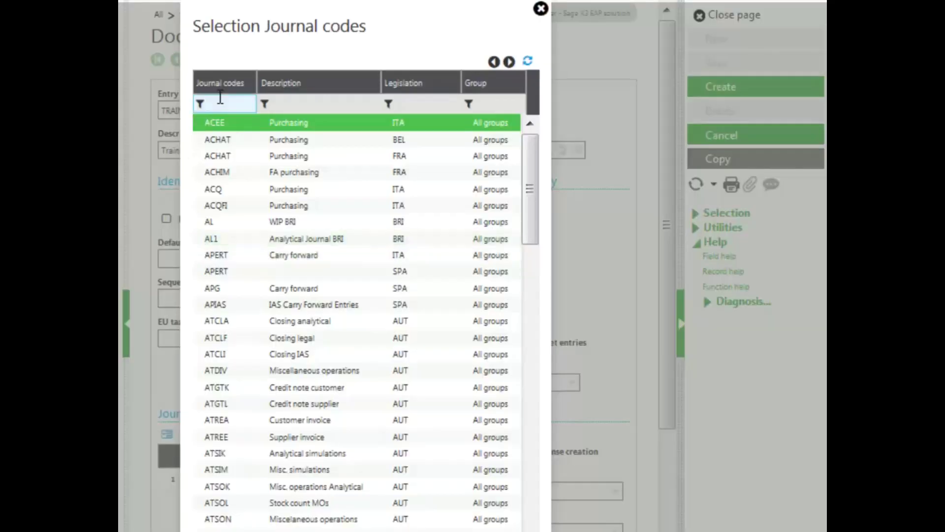
type("tr")
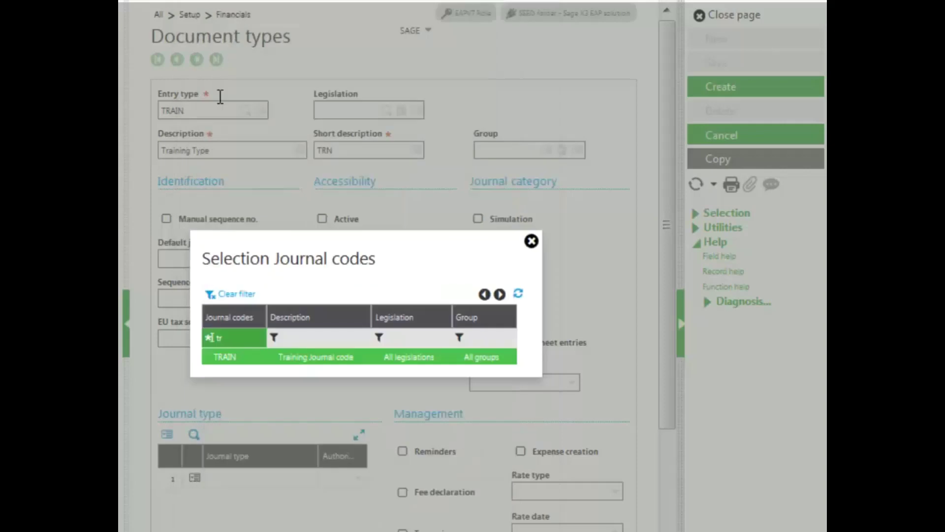
left_click(228, 359)
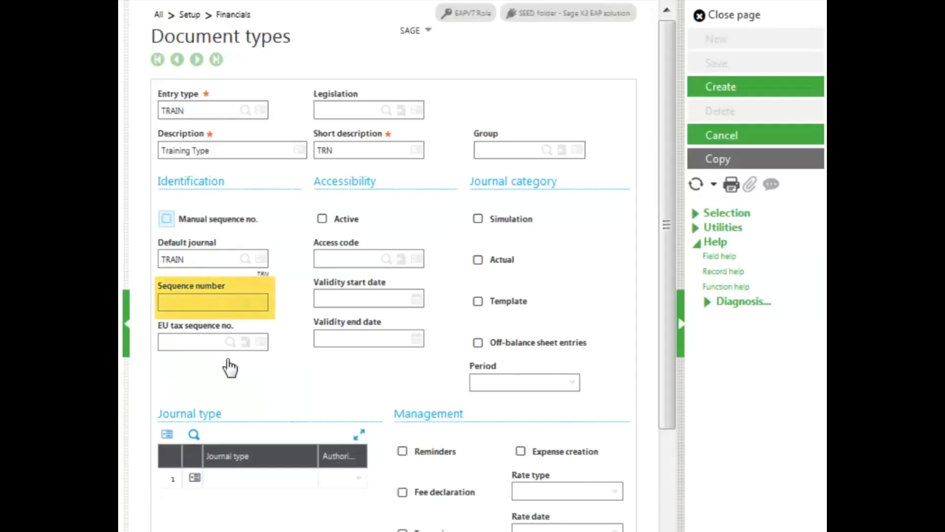
left_click(169, 302)
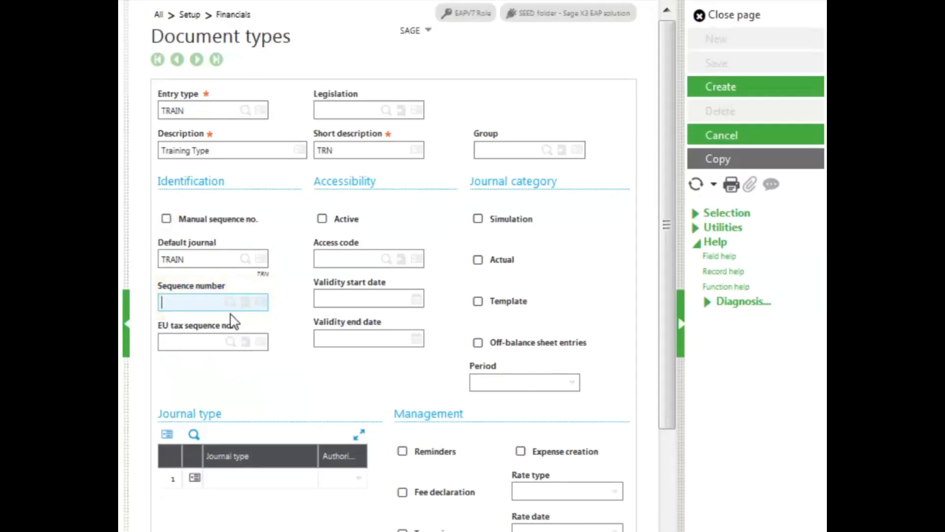
left_click(230, 303)
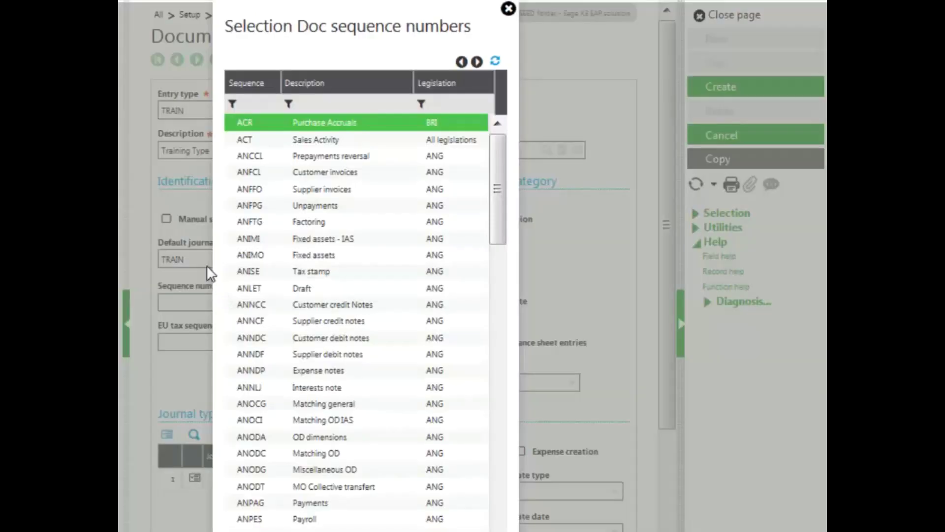
left_click(250, 103)
type("tr")
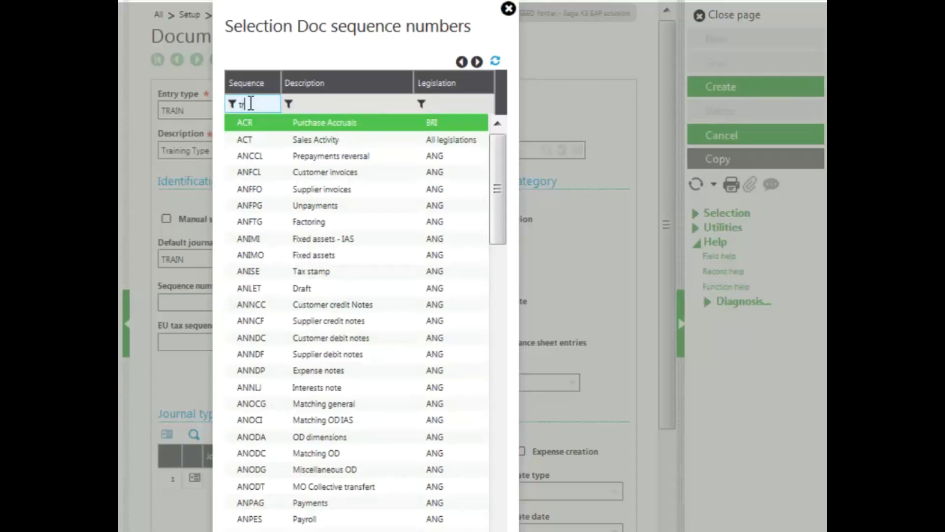
key("Return")
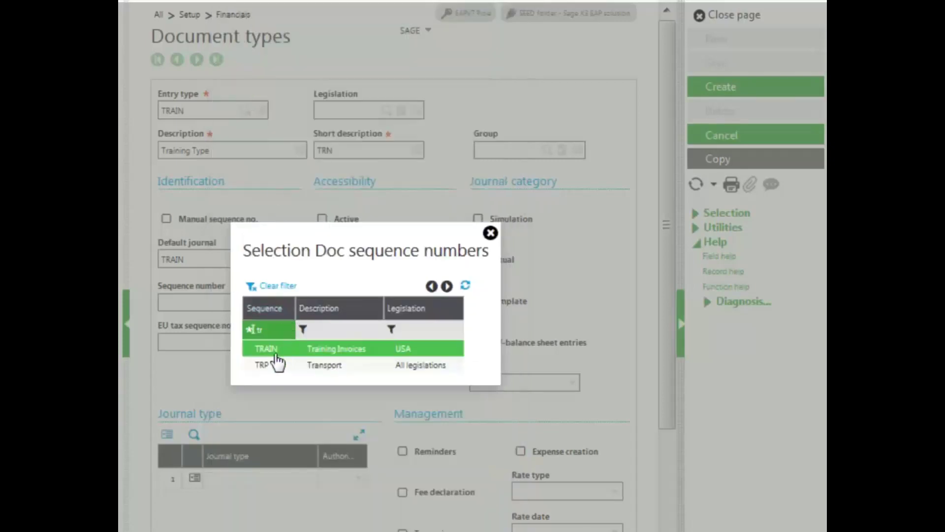
left_click(276, 351)
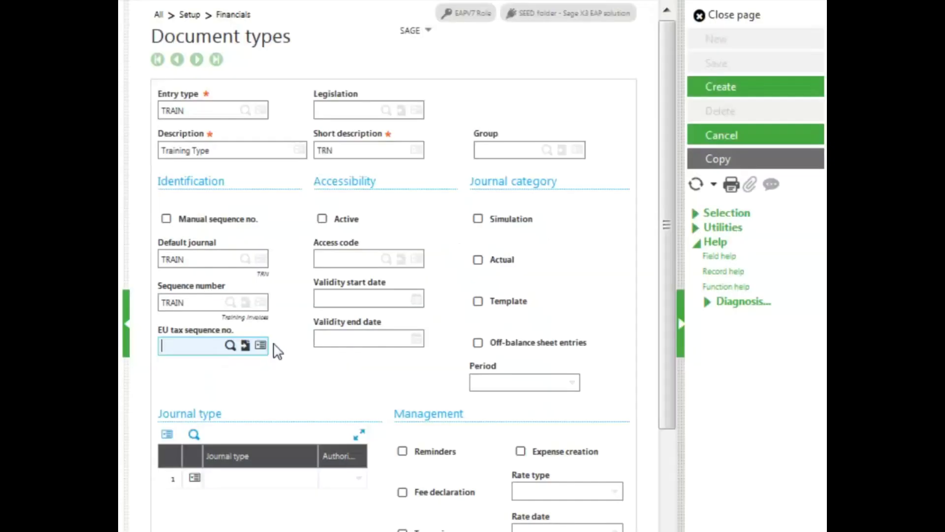
left_click(322, 221)
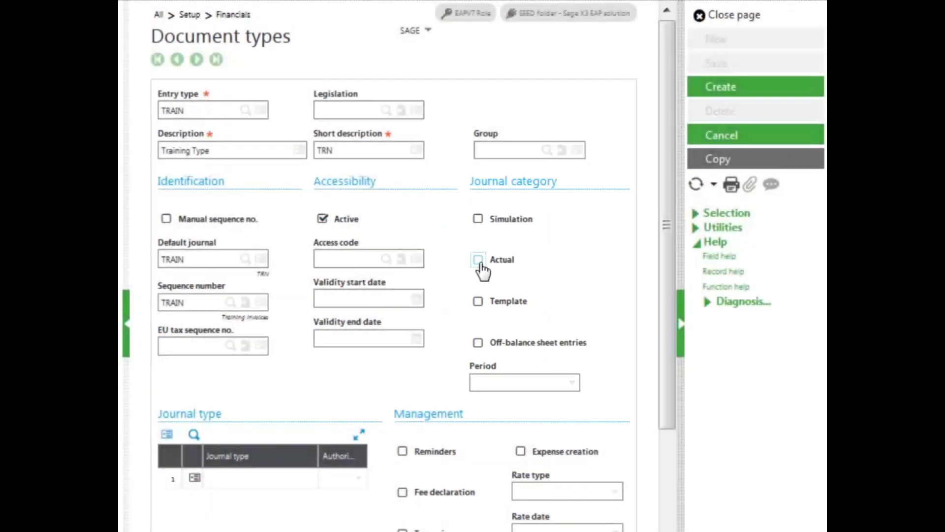
Allow Actual and Simulation entries, fill in authorized journal types, and authorize the Legal ledger
left_click(478, 259)
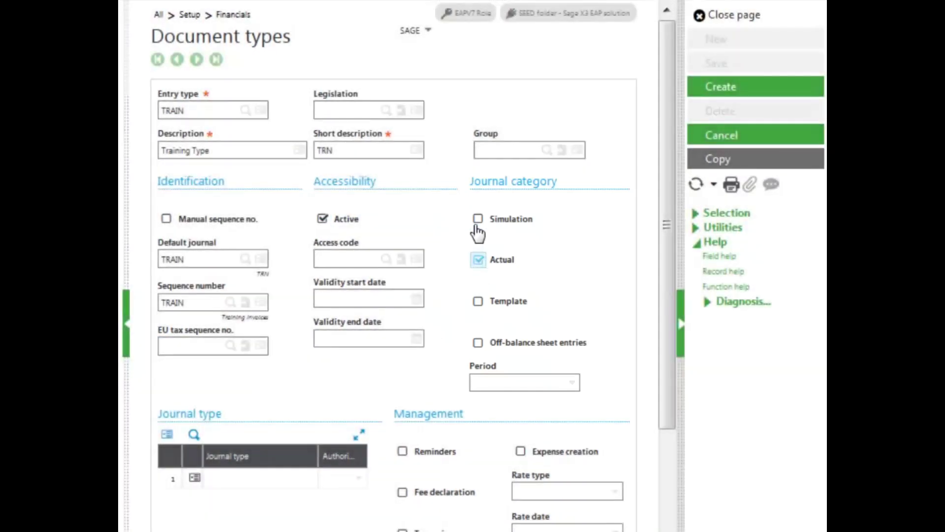
left_click(478, 218)
scroll(668, 271, "down", 1)
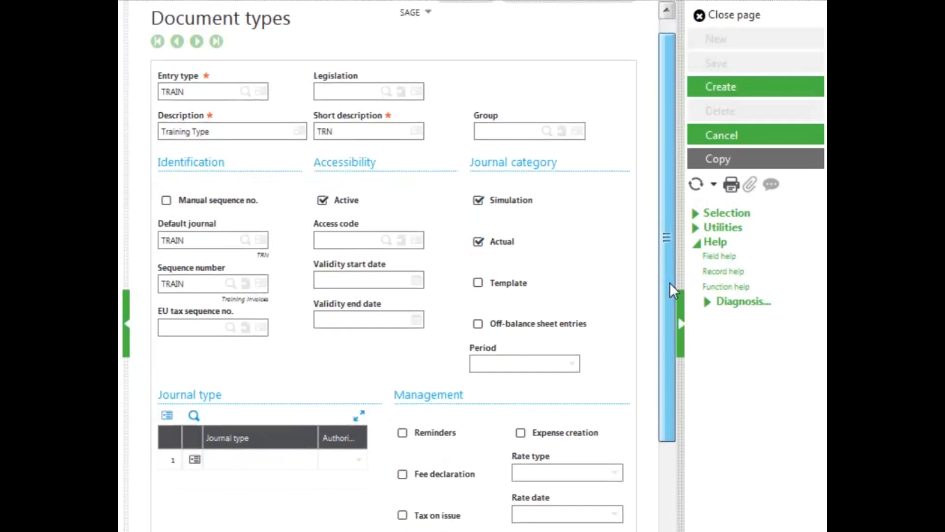
left_click_drag(672, 290, 678, 454)
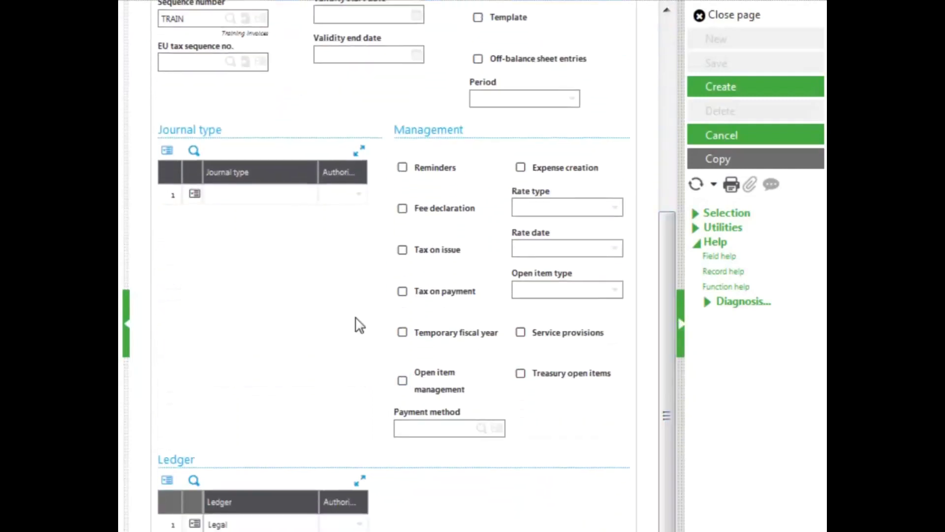
left_click(272, 195)
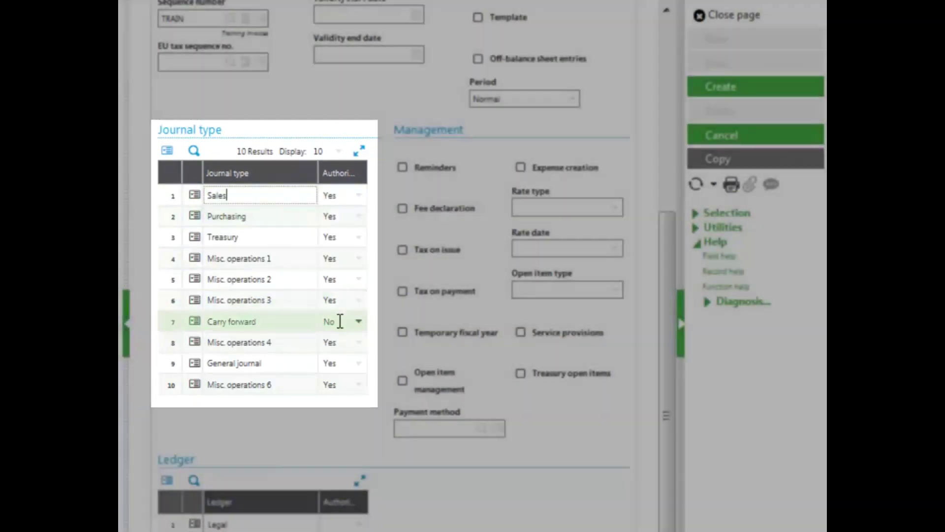
scroll(670, 404, "down", 1)
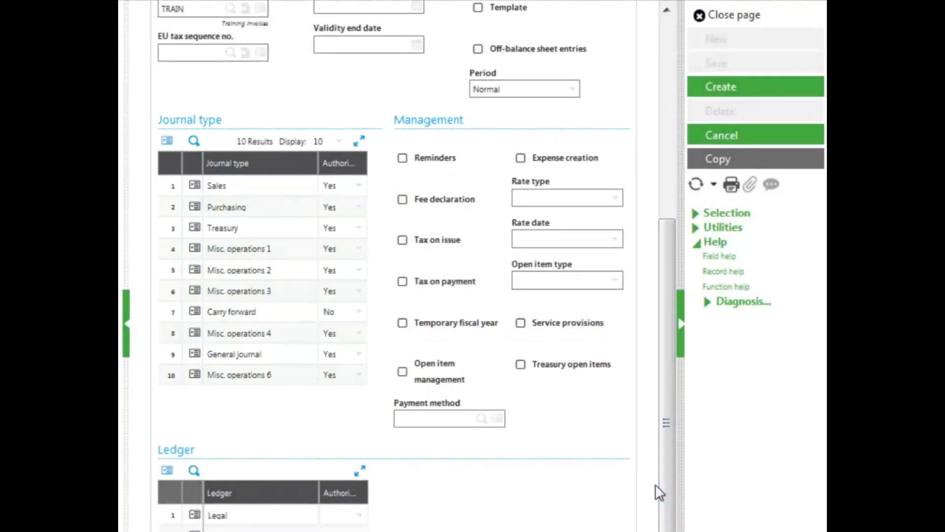
scroll(401, 518, "down", 3)
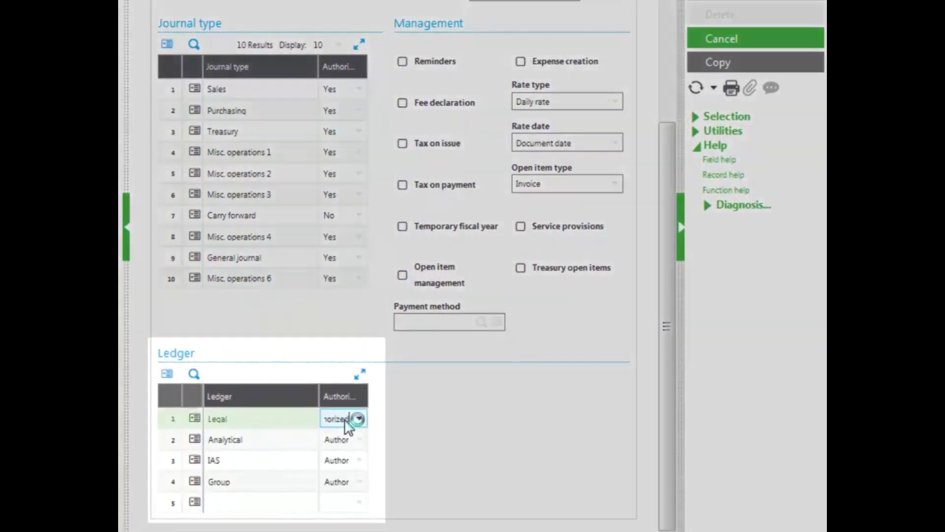
left_click(351, 445)
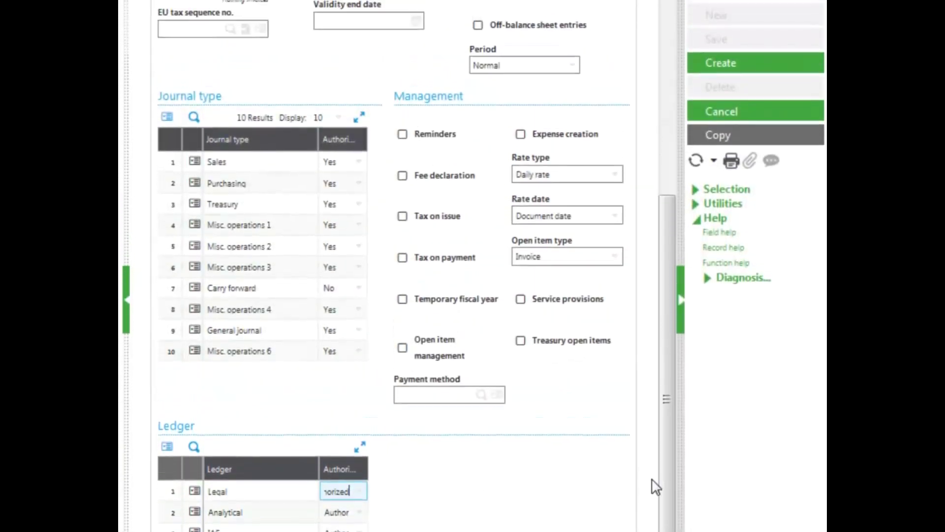
scroll(675, 512, "up", 7)
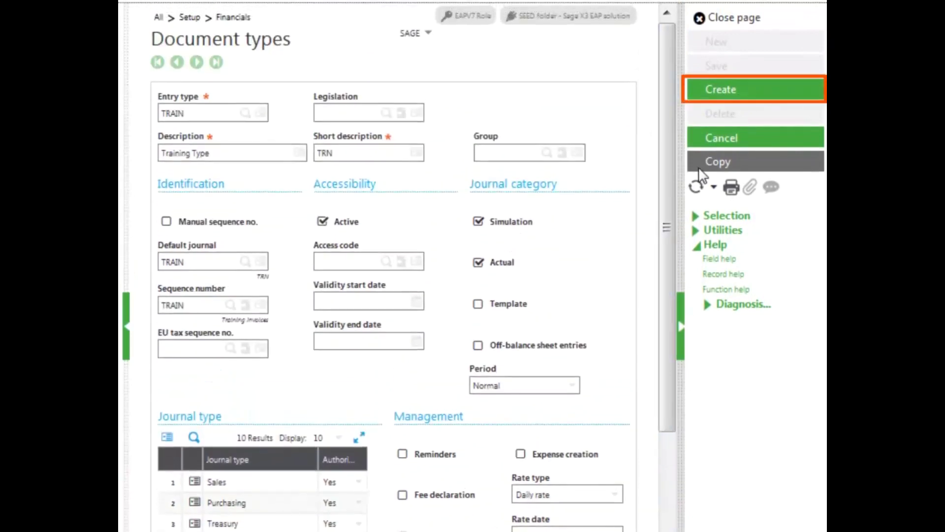
Save the TRAIN document type, reload it, and close the page
left_click(722, 98)
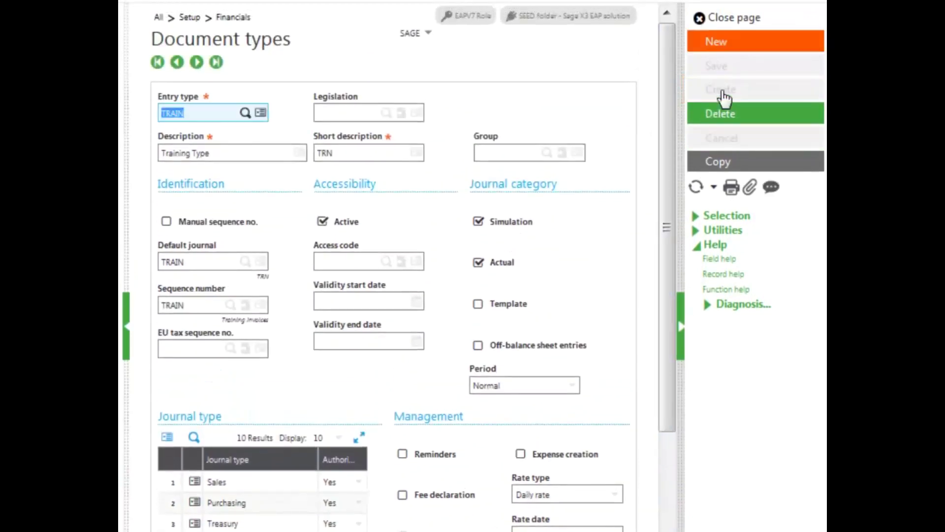
left_click(697, 189)
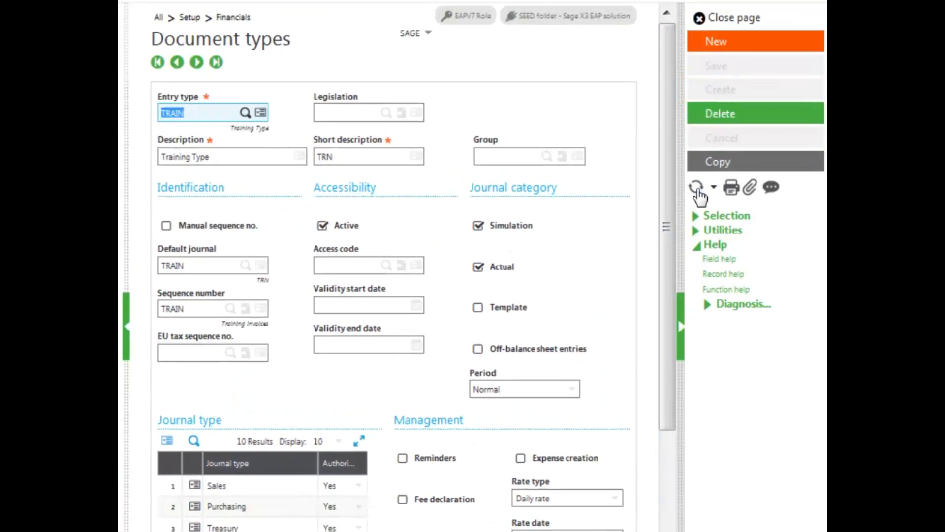
left_click(719, 20)
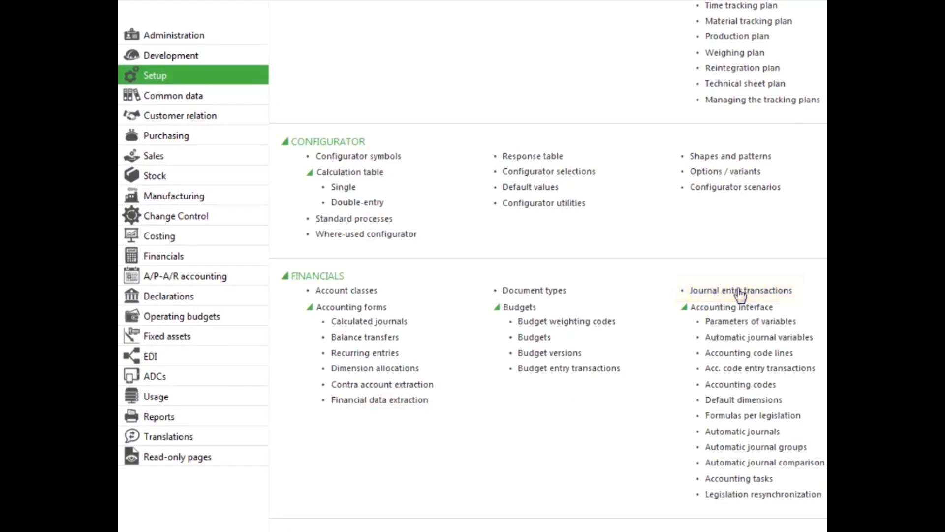
Start a new blank record in Journal entry transactions
left_click(741, 292)
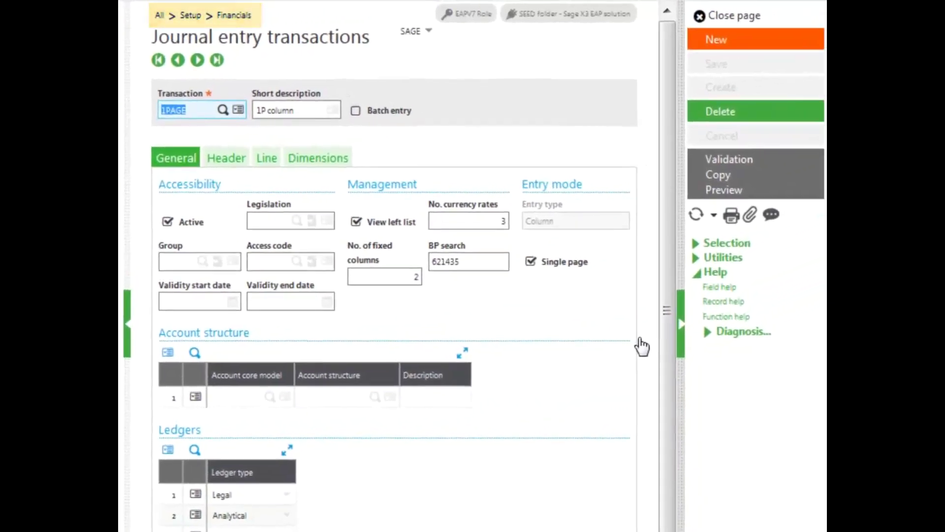
left_click(720, 46)
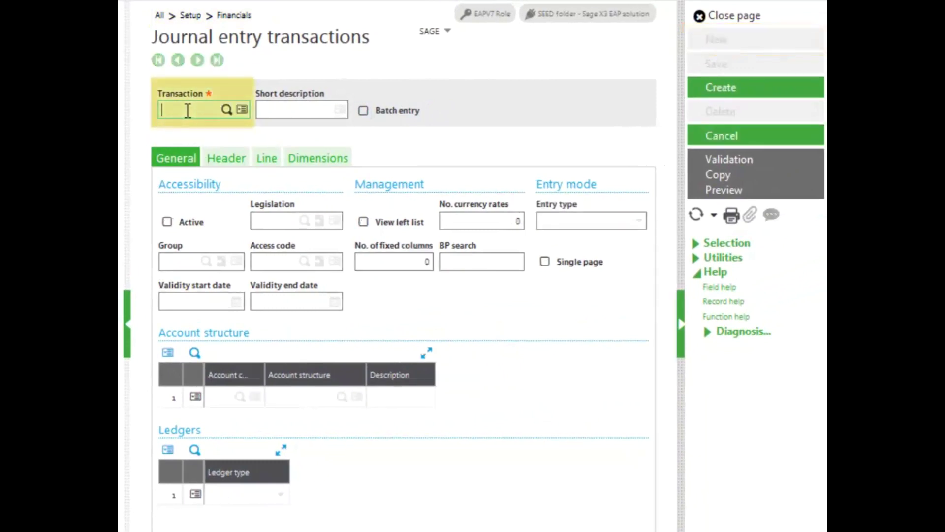
Enter transaction code TRAIN with short description Train and mark it Active
type("TRAIN")
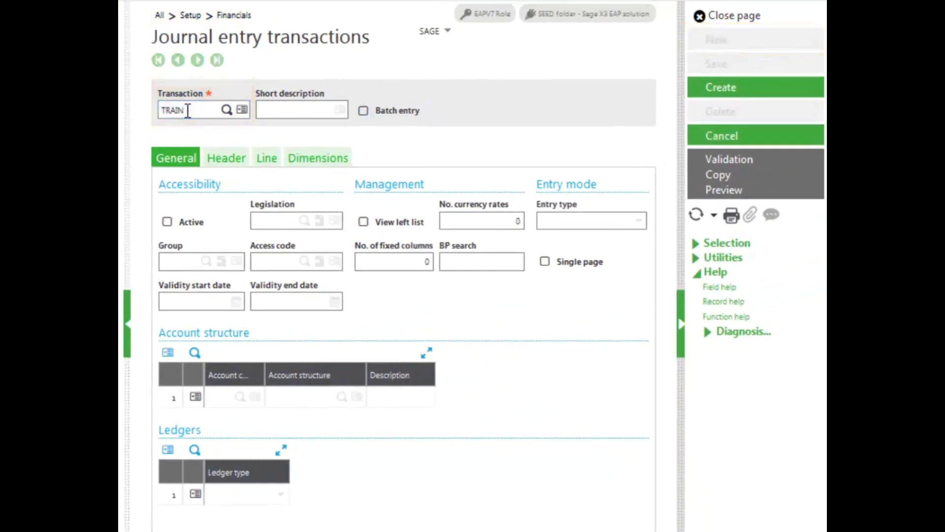
key("Tab")
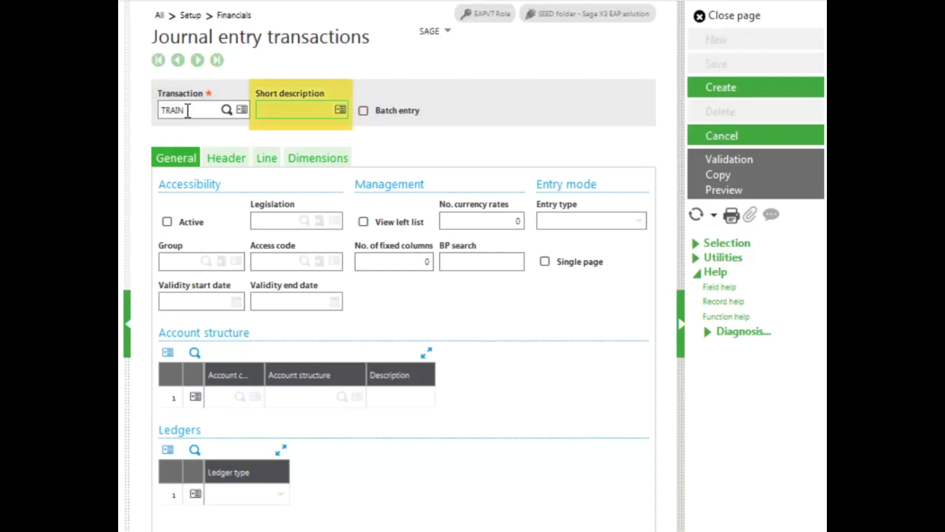
type("Train")
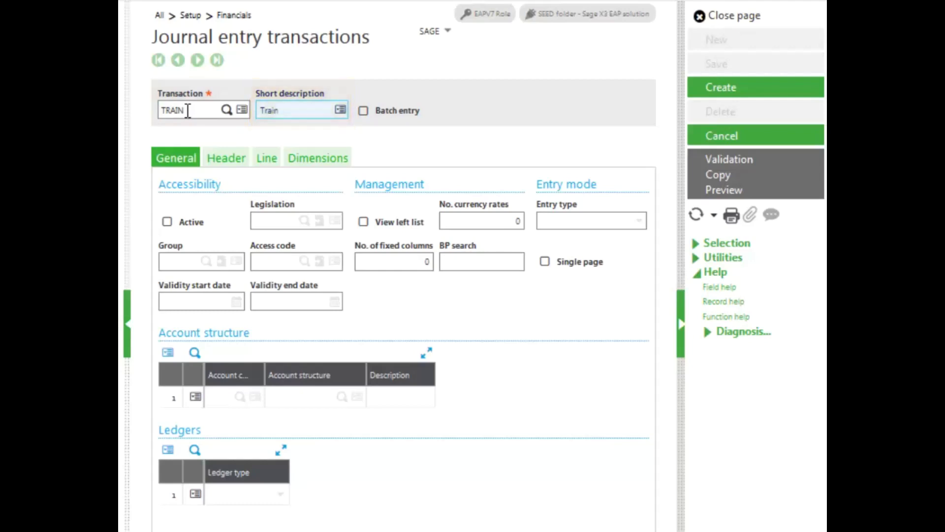
key("Tab")
key("Tab")
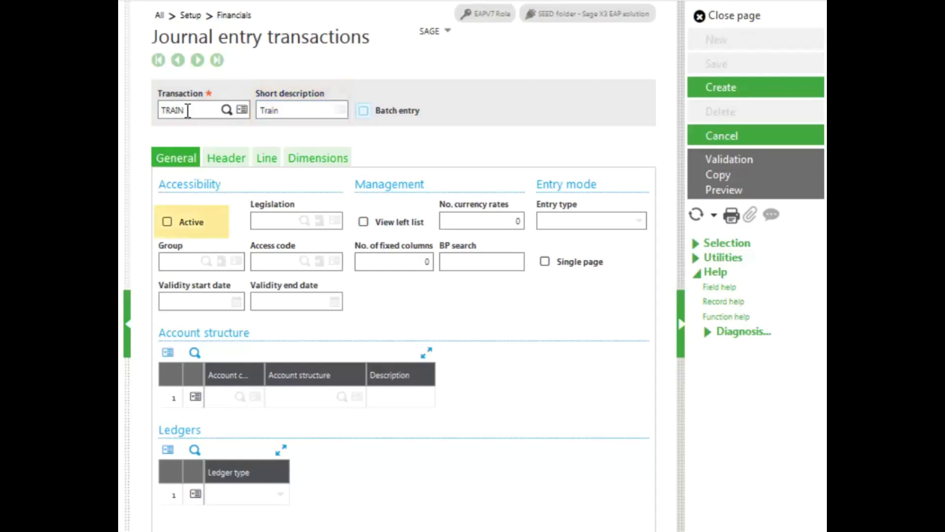
left_click(168, 222)
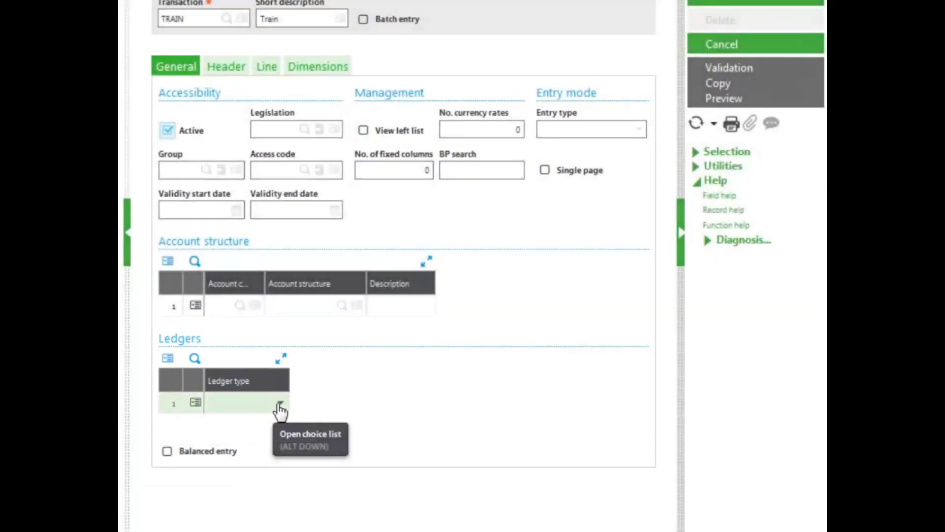
Set the ledger type rows to Legal and Analytical
left_click(280, 406)
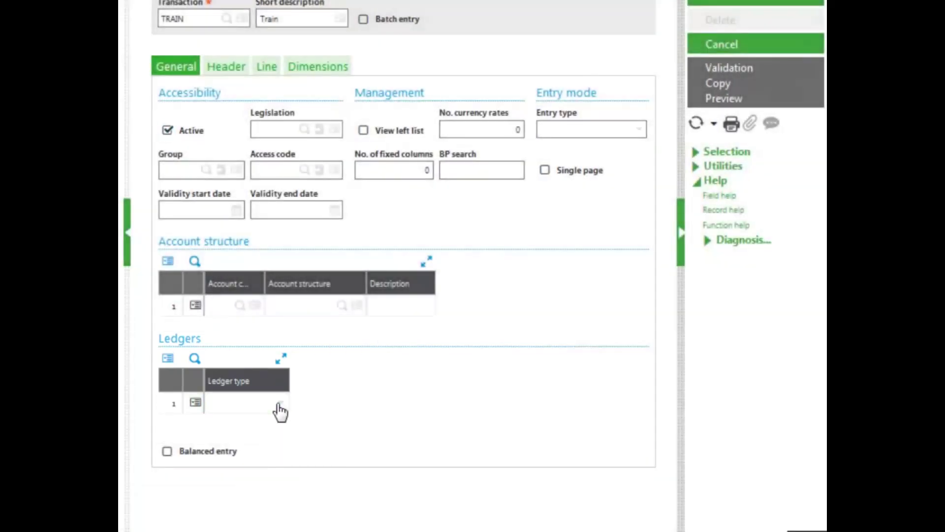
left_click(245, 423)
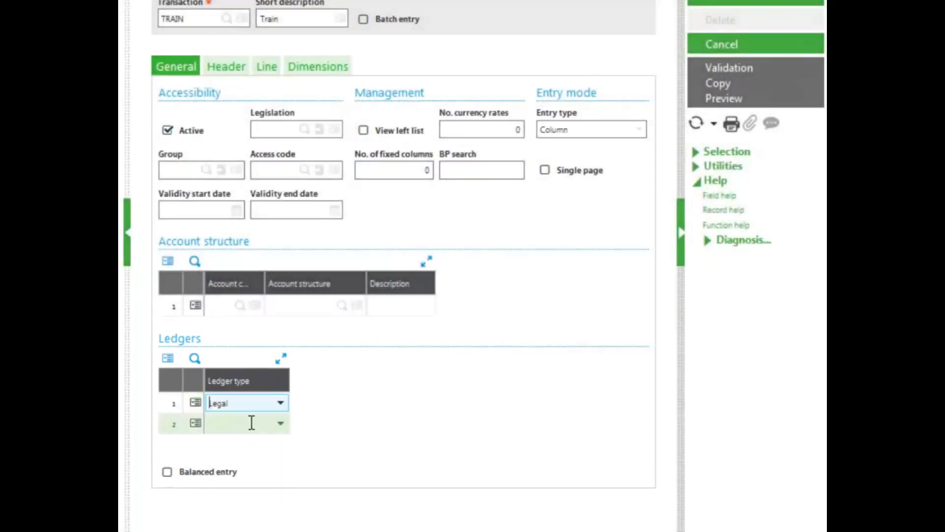
left_click(281, 428)
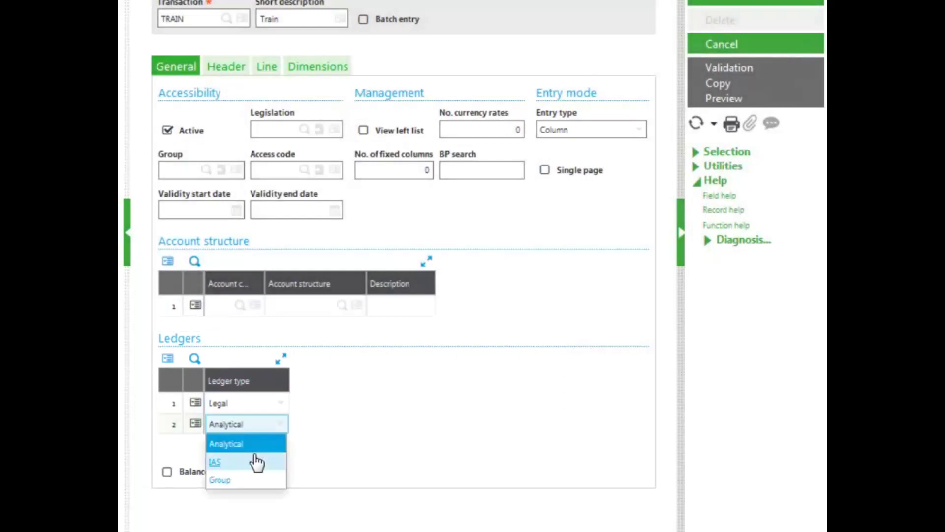
left_click(219, 444)
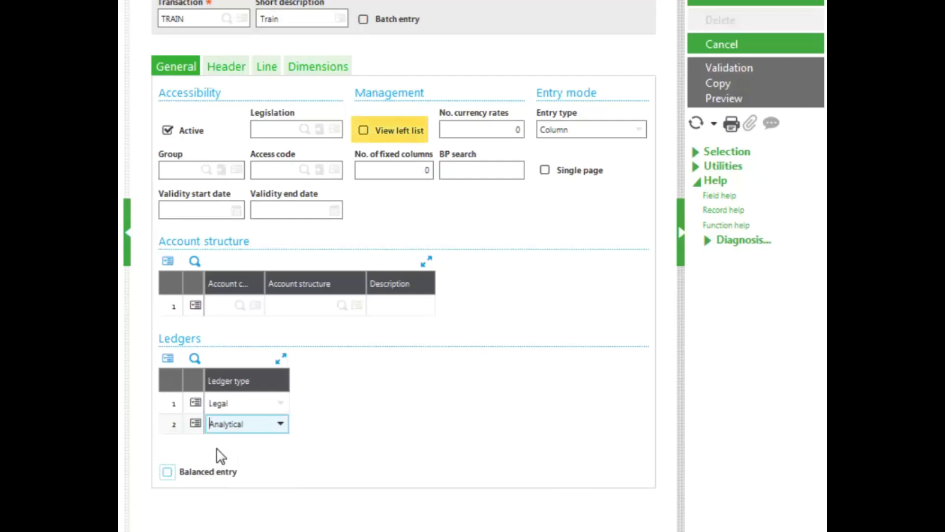
Turn on View left list, set 2 fixed columns and 1 currency rate, keep Column entry type
left_click(364, 138)
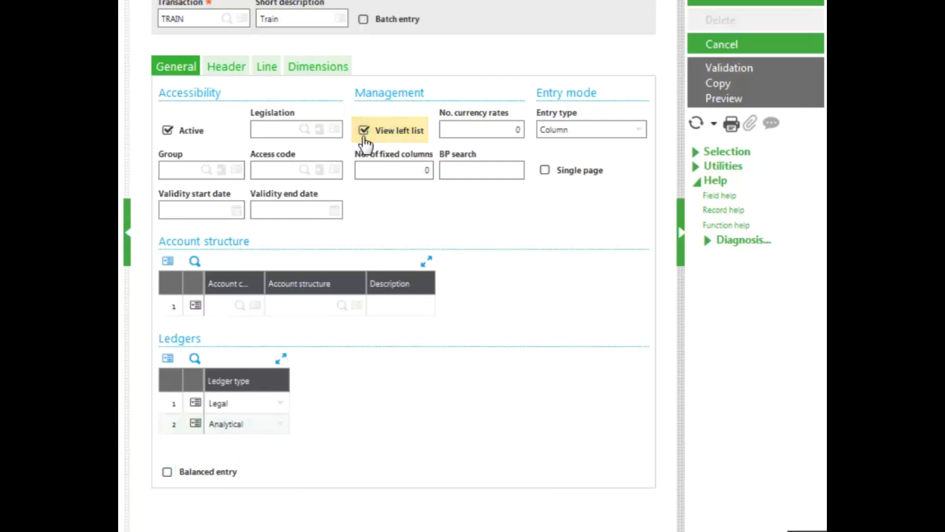
left_click(397, 169)
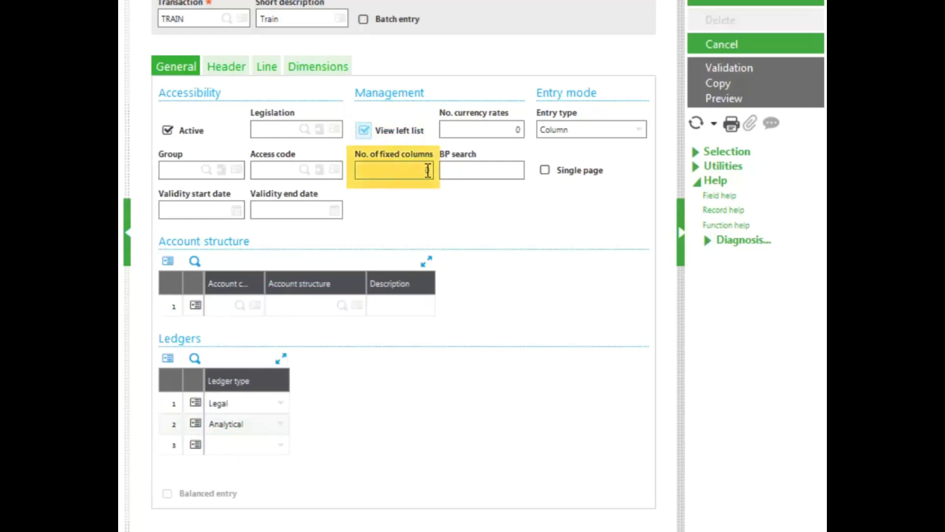
left_click(427, 169)
key("BackSpace")
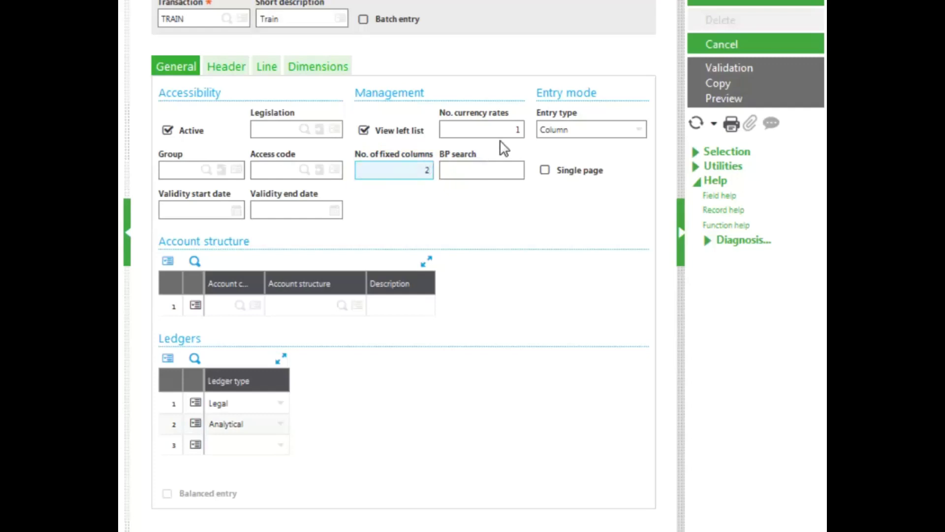
type("2")
left_click(506, 127)
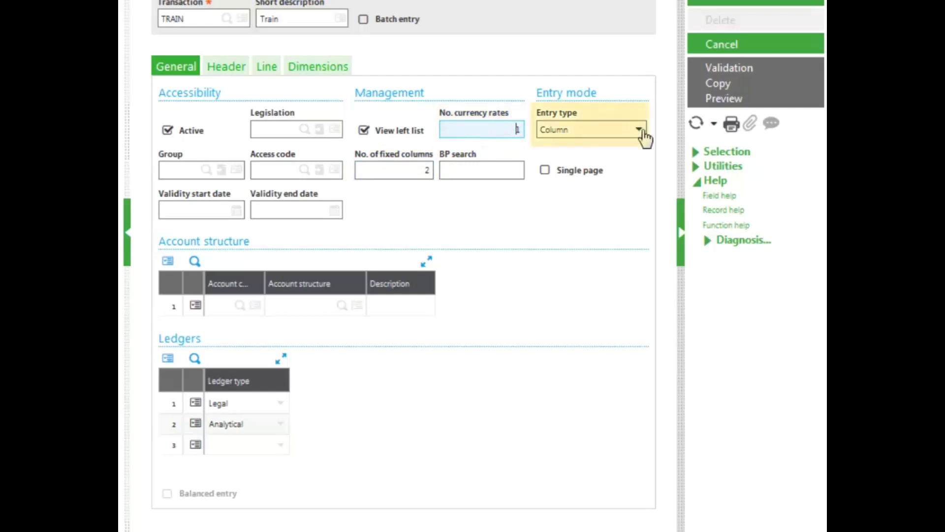
left_click(639, 132)
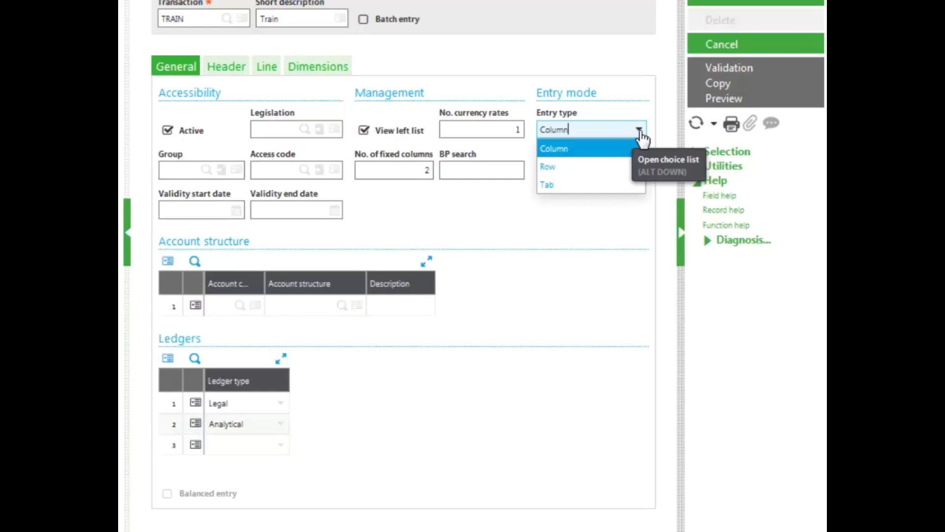
left_click(568, 150)
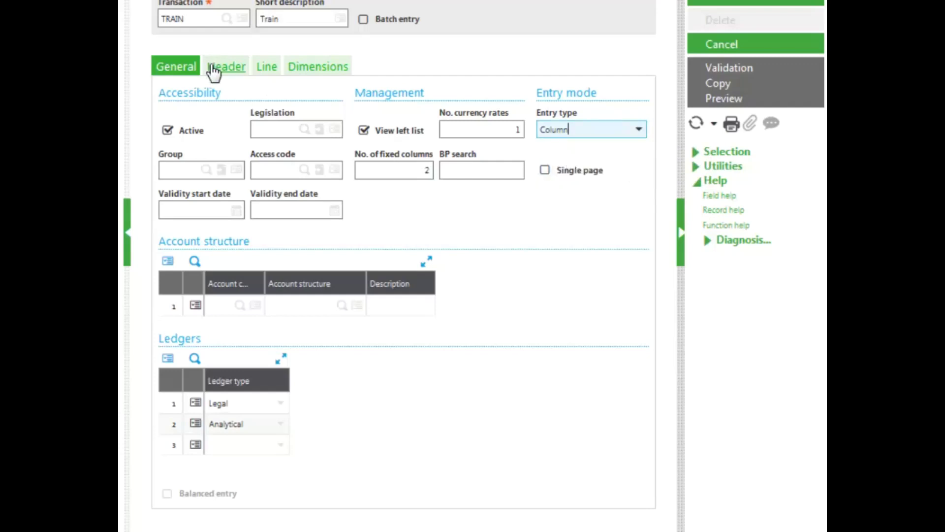
left_click(214, 73)
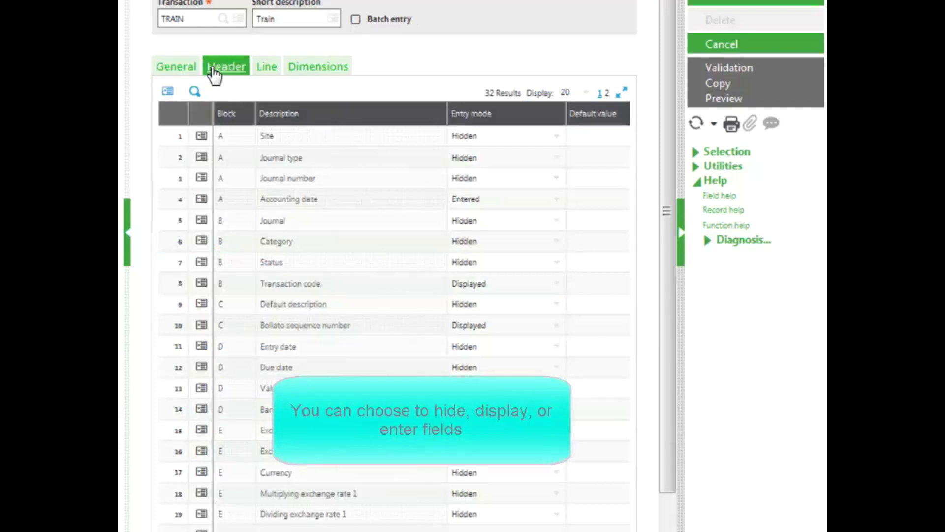
Review header and line entry modes, keeping Counterpart - Analytical Hidden and Quantity form No
left_click(557, 305)
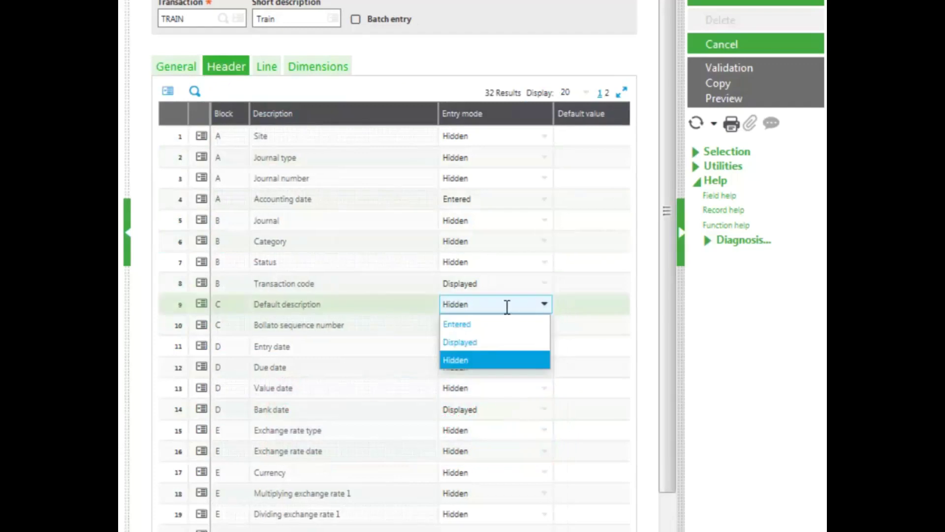
left_click(267, 69)
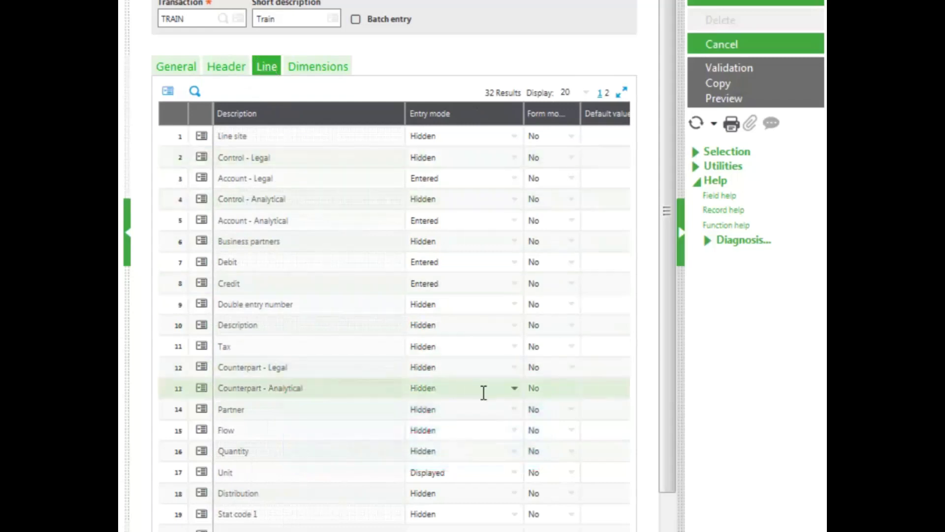
left_click(516, 393)
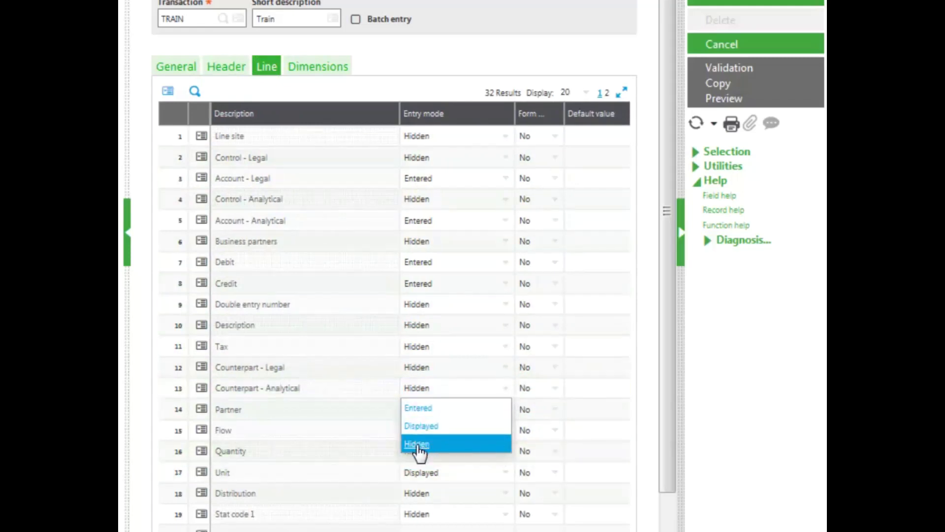
left_click(419, 445)
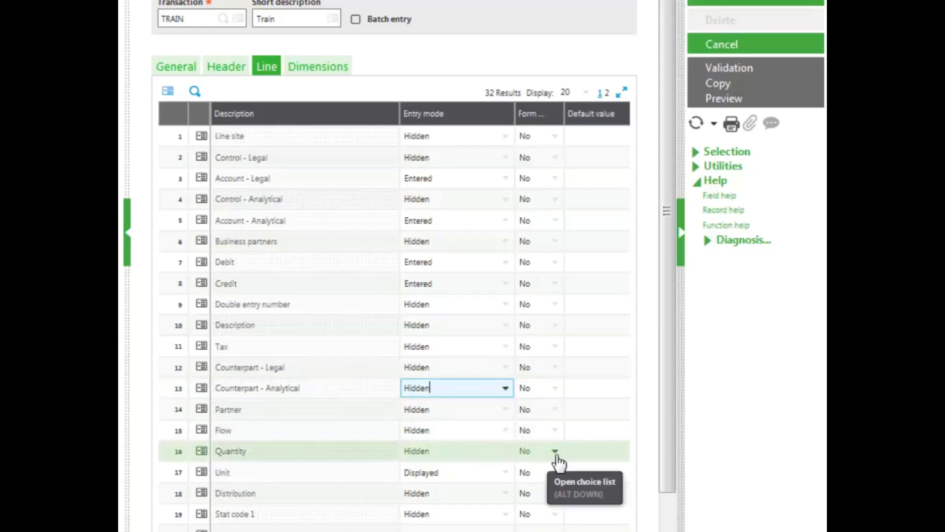
left_click(557, 457)
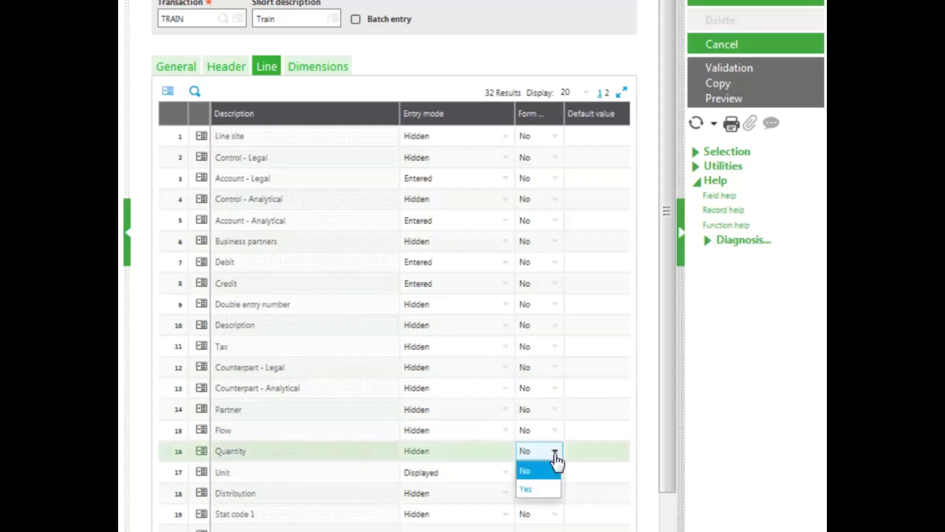
left_click(530, 473)
Create the TRAIN journal entry transaction record with its configured header and line field settings
scroll(531, 482, "up", 2)
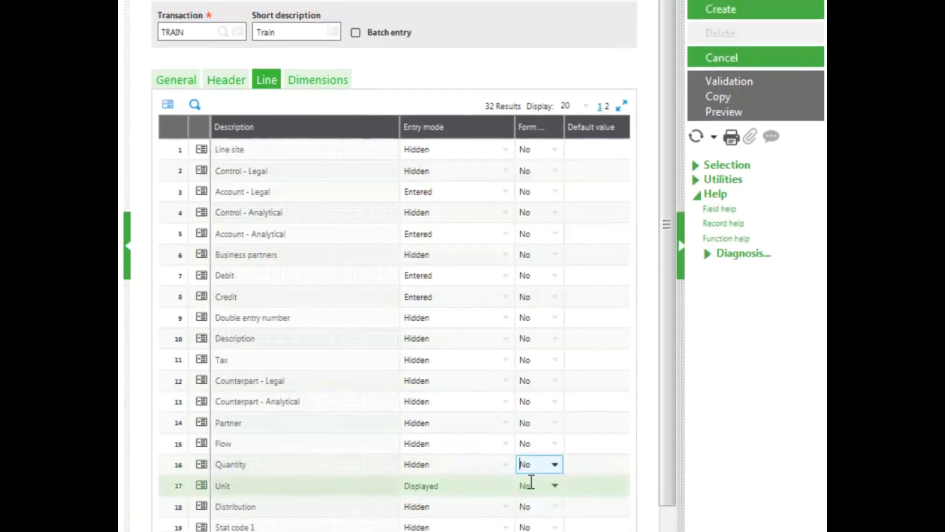
scroll(531, 482, "up", 3)
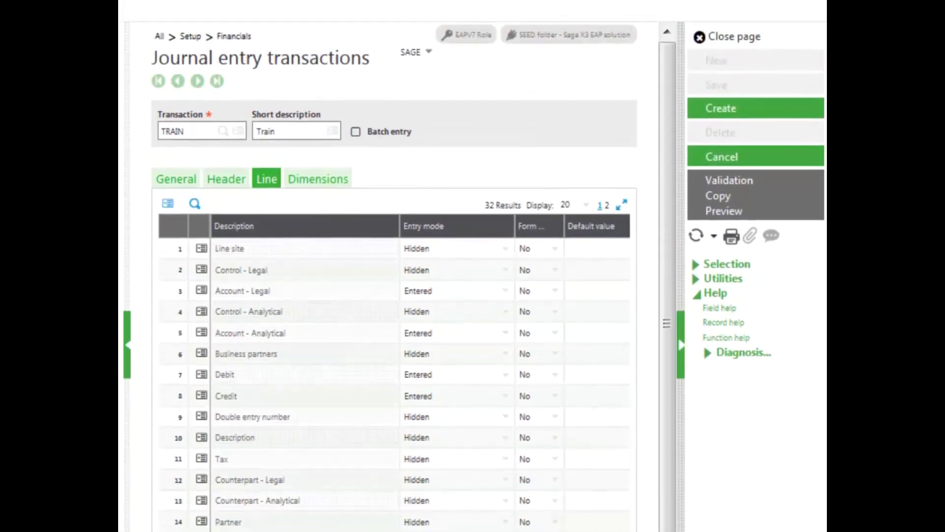
left_click(730, 115)
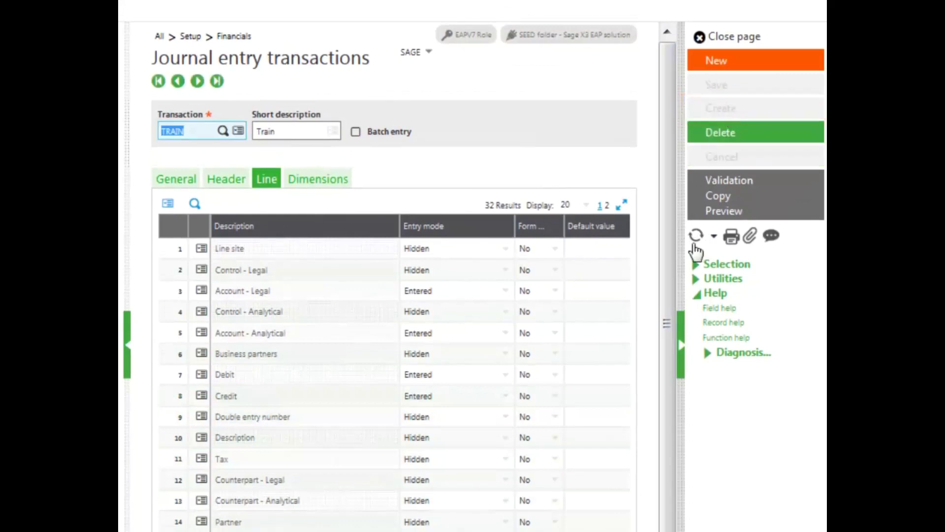